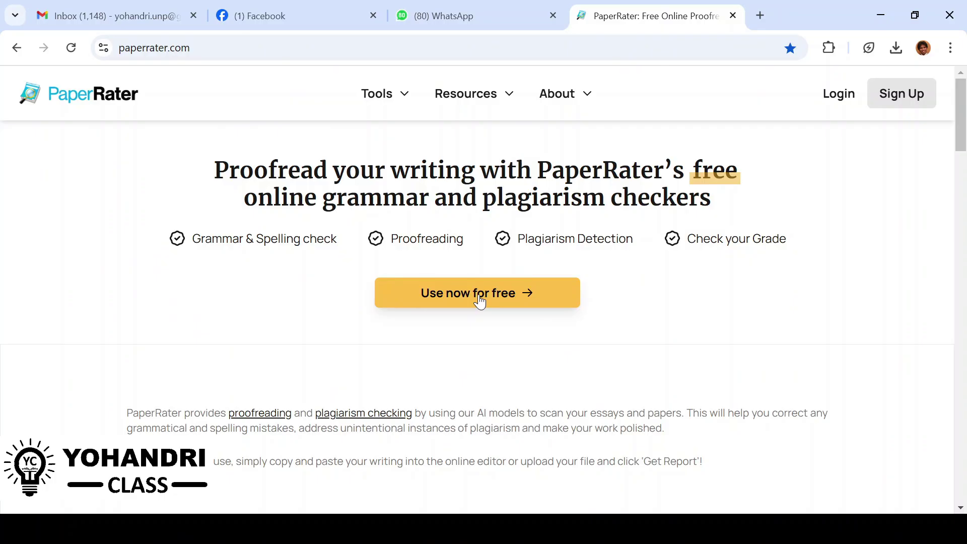
Open the free essay checker and paste the copied research abstract into its text box.
{"action": "left_click", "coordinate": [480, 299]}
{"action": "scroll", "coordinate": [480, 300], "scroll_direction": "down", "scroll_amount": 2}
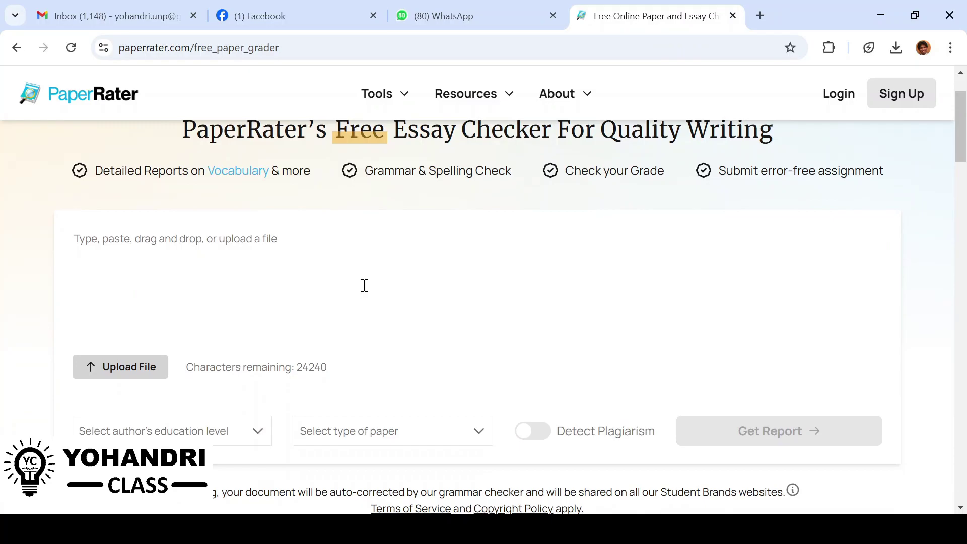
{"action": "left_click", "coordinate": [164, 238]}
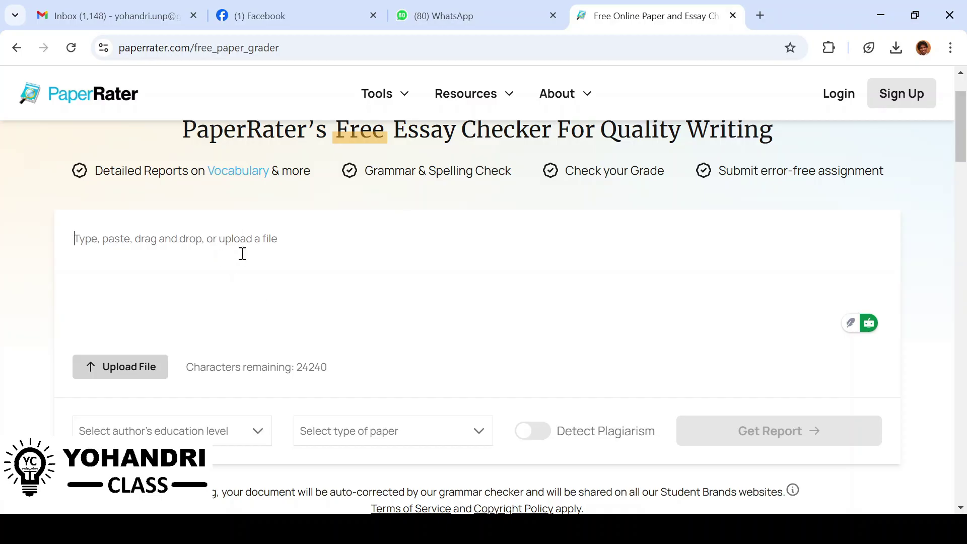
{"action": "left_click", "coordinate": [352, 529]}
{"action": "left_click", "coordinate": [185, 236]}
{"action": "key", "text": "ctrl+v"}
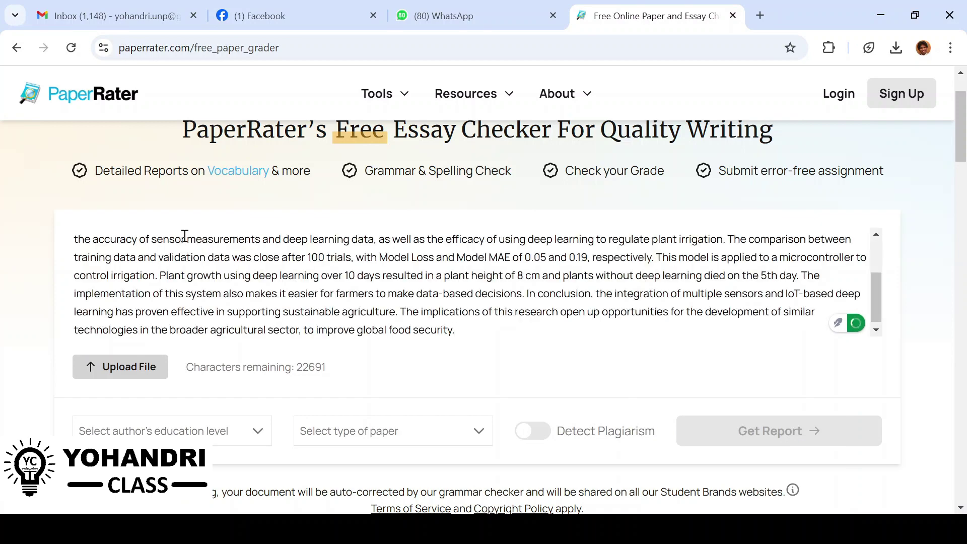
{"action": "scroll", "coordinate": [422, 282], "scroll_direction": "up", "scroll_amount": 3}
{"action": "scroll", "coordinate": [422, 282], "scroll_direction": "down", "scroll_amount": 3}
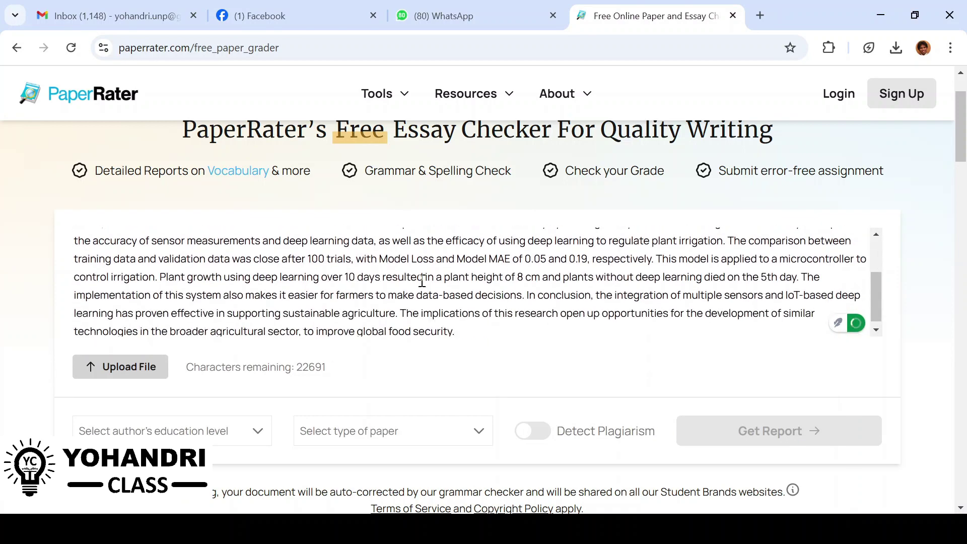
{"action": "key", "text": "ctrl+a"}
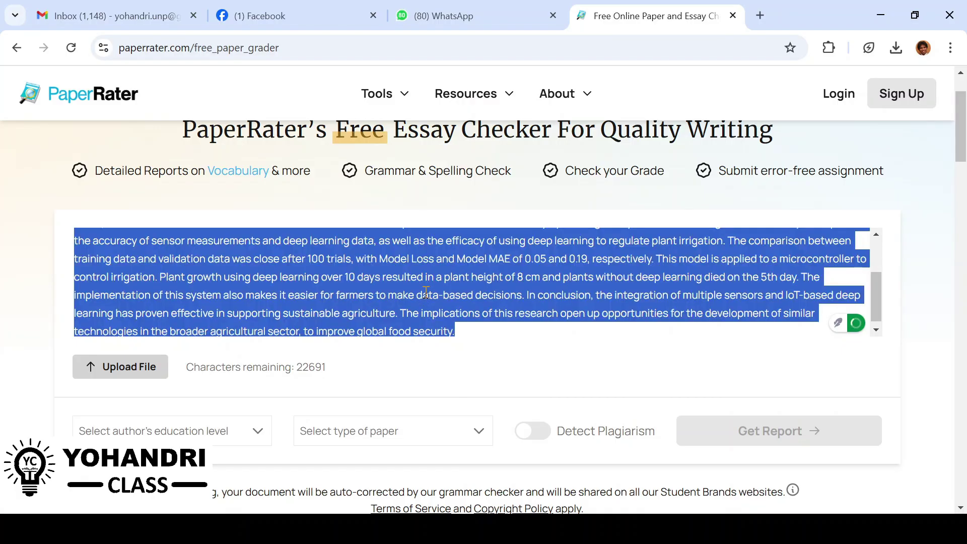
{"action": "scroll", "coordinate": [425, 293], "scroll_direction": "down", "scroll_amount": 1}
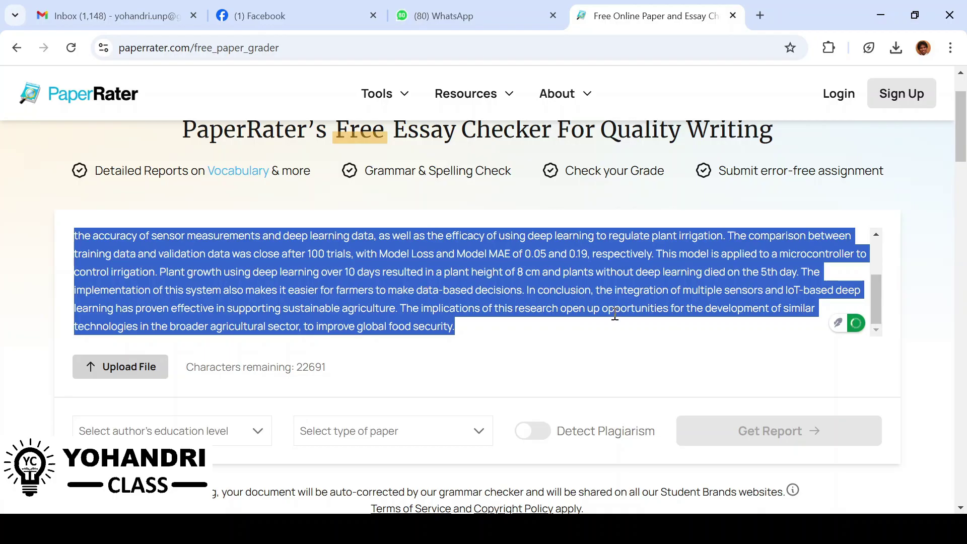
Set the author's education level to Doctorate / Post-Graduate.
{"action": "left_click", "coordinate": [259, 435]}
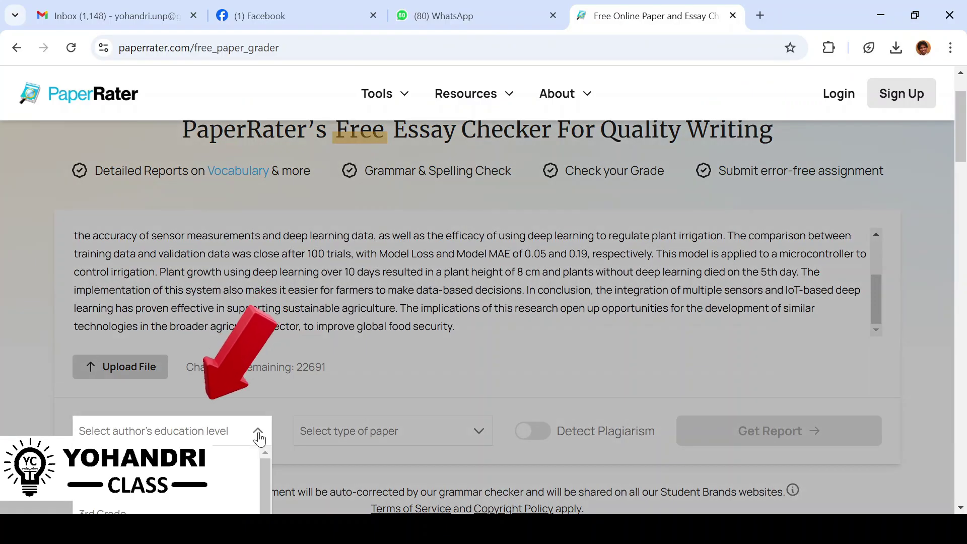
{"action": "scroll", "coordinate": [291, 380], "scroll_direction": "down", "scroll_amount": 3}
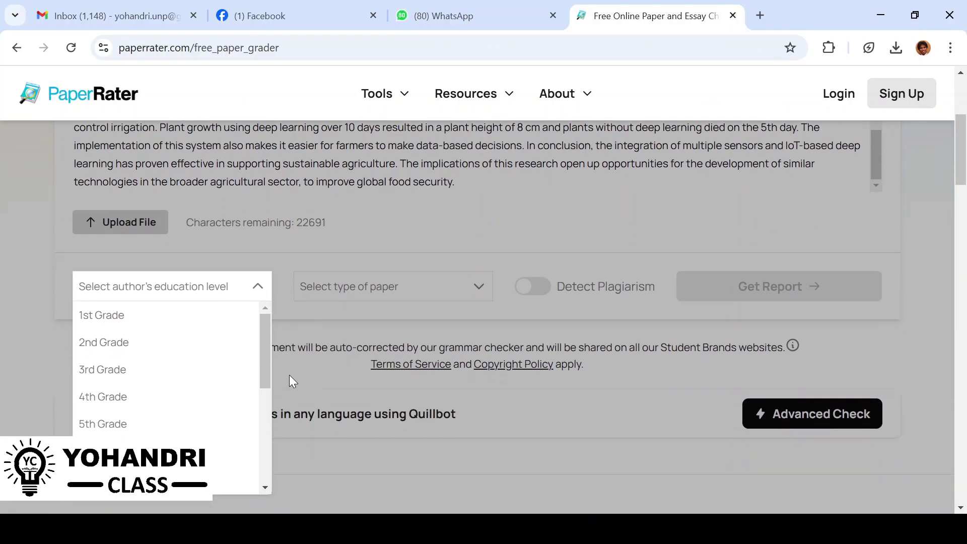
{"action": "scroll", "coordinate": [147, 399], "scroll_direction": "down", "scroll_amount": 1}
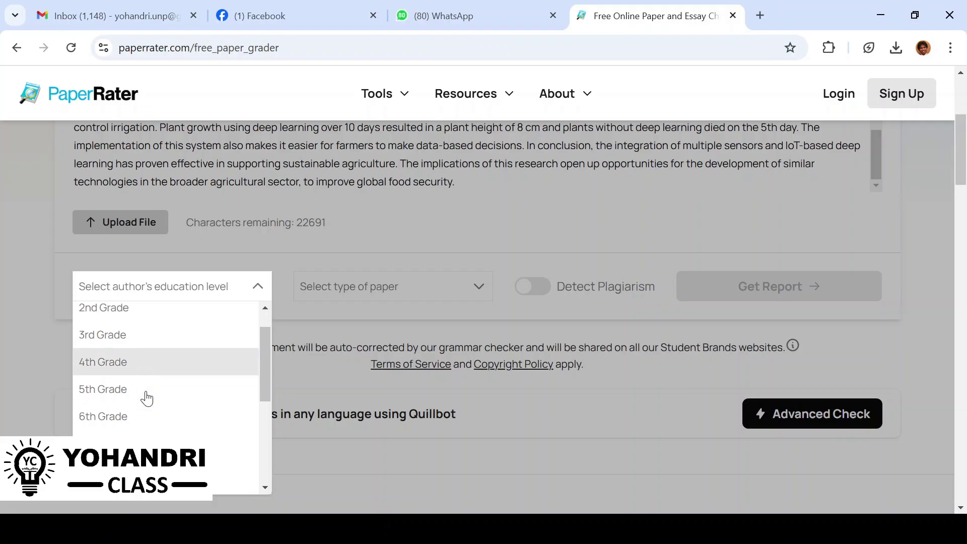
{"action": "scroll", "coordinate": [147, 399], "scroll_direction": "down", "scroll_amount": 6}
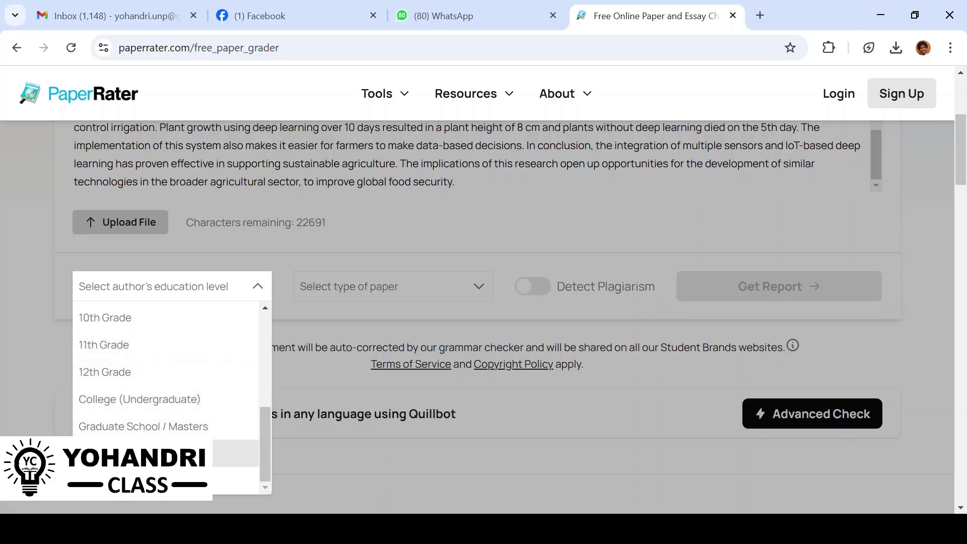
{"action": "left_click", "coordinate": [146, 453]}
Set the type of paper to Research Paper.
{"action": "left_click", "coordinate": [388, 287]}
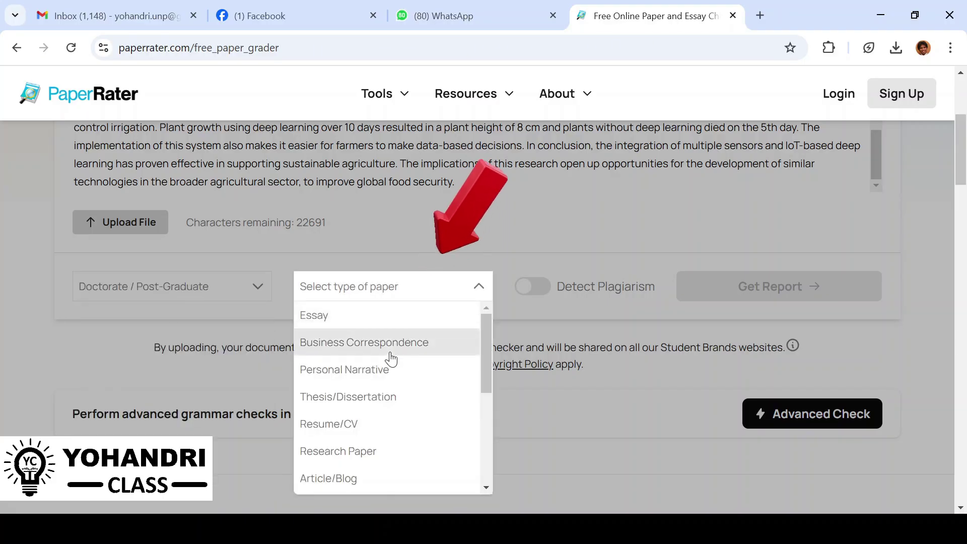
{"action": "scroll", "coordinate": [391, 359], "scroll_direction": "down", "scroll_amount": 1}
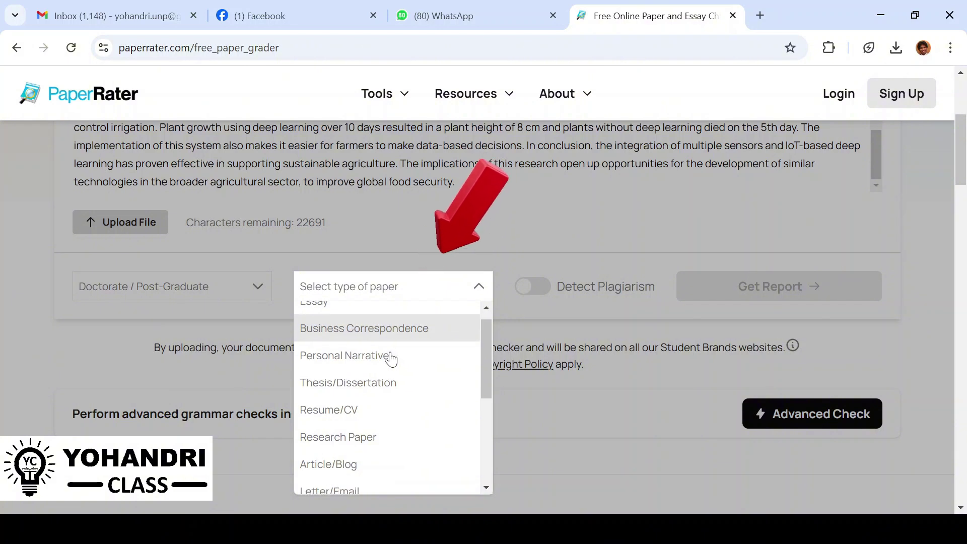
{"action": "scroll", "coordinate": [391, 358], "scroll_direction": "down", "scroll_amount": 1}
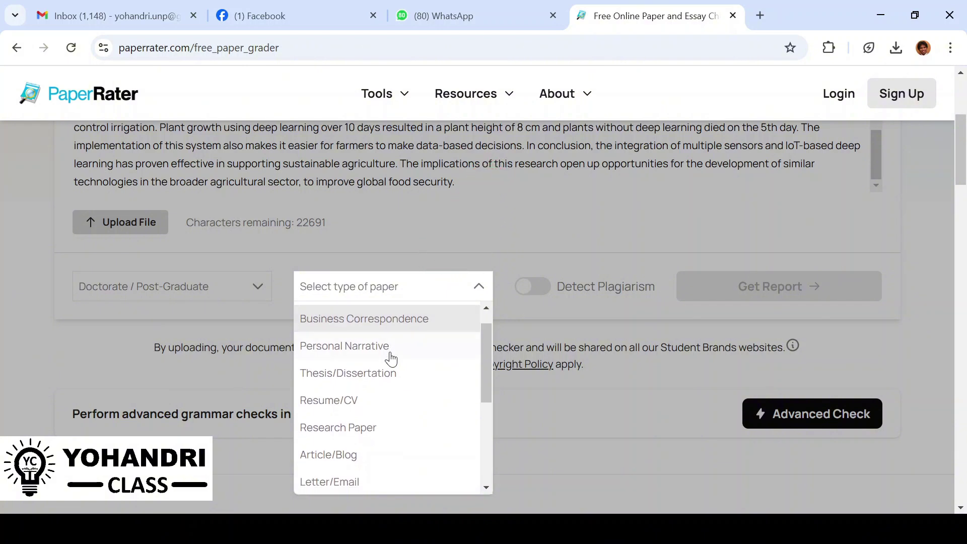
{"action": "scroll", "coordinate": [395, 406], "scroll_direction": "down", "scroll_amount": 2}
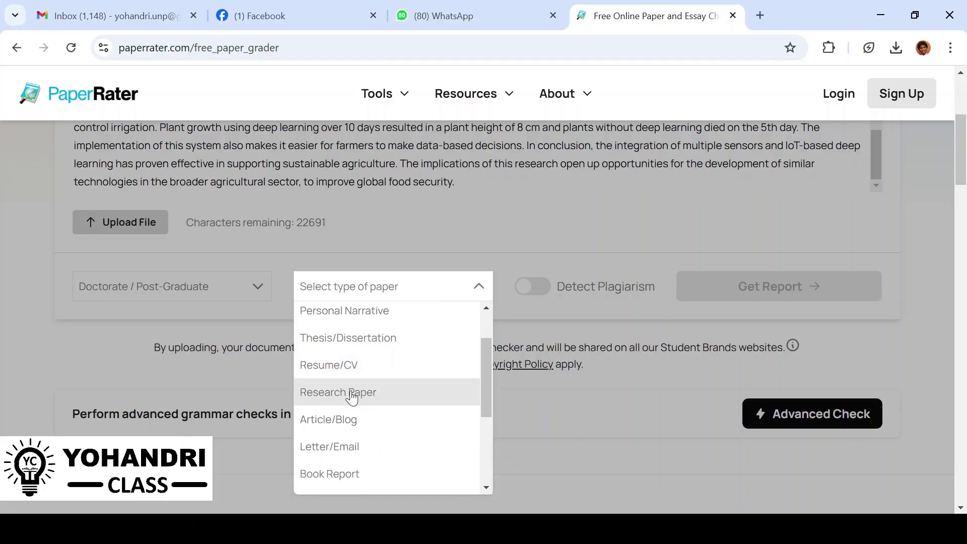
{"action": "left_click", "coordinate": [336, 392]}
Generate the proofreading report for the pasted abstract without plagiarism detection.
{"action": "scroll", "coordinate": [470, 348], "scroll_direction": "up", "scroll_amount": 1}
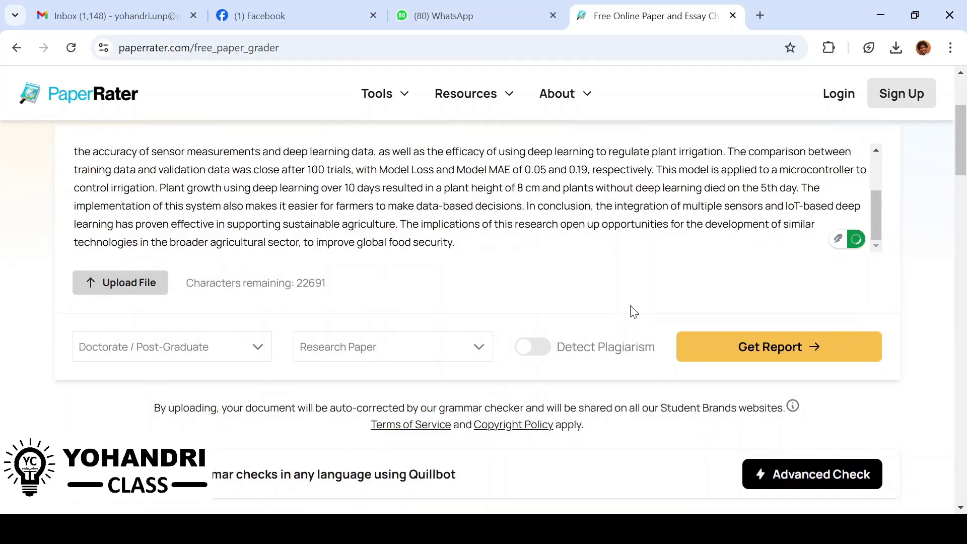
{"action": "scroll", "coordinate": [623, 331], "scroll_direction": "up", "scroll_amount": 1}
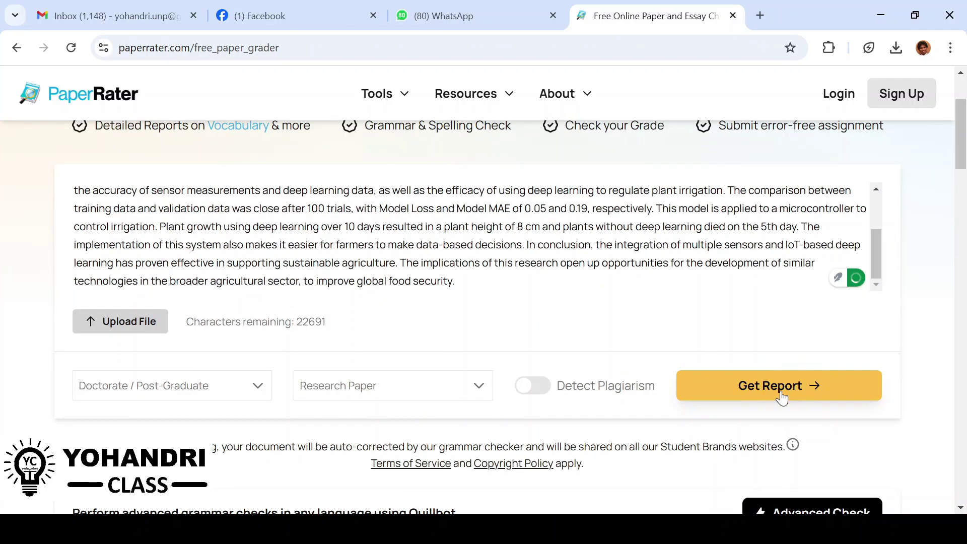
{"action": "left_click", "coordinate": [781, 398]}
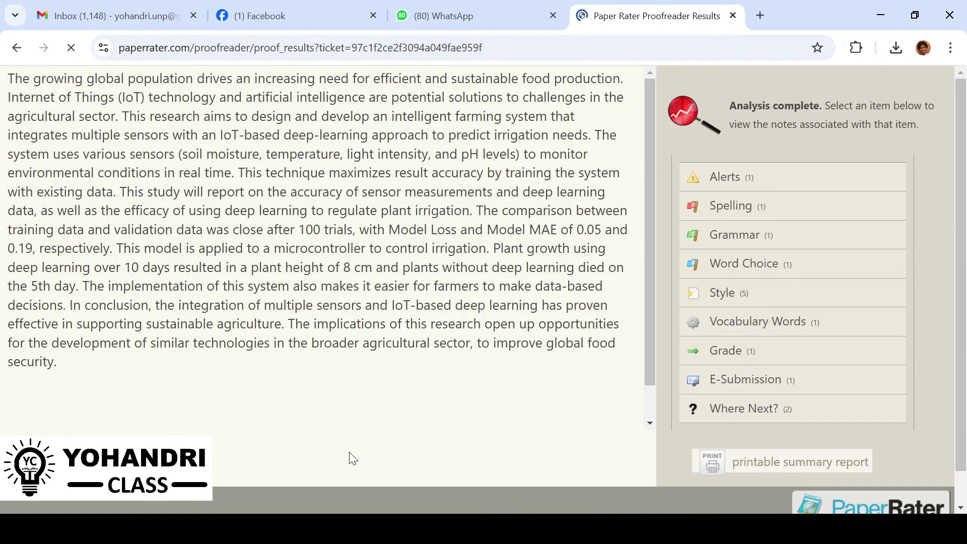
Look over the analysed text and review the report's Alerts and Spelling notes.
{"action": "triple_click", "coordinate": [437, 247]}
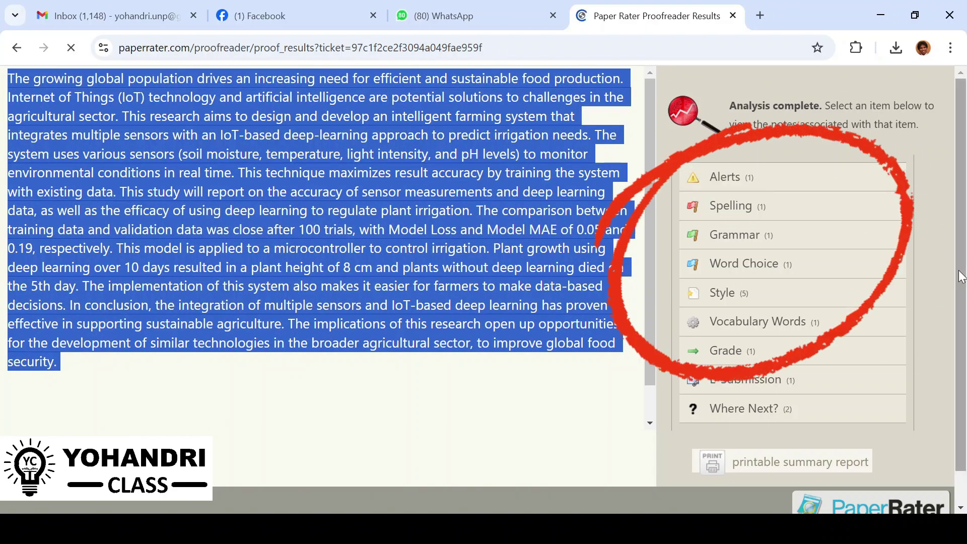
{"action": "left_click", "coordinate": [939, 305]}
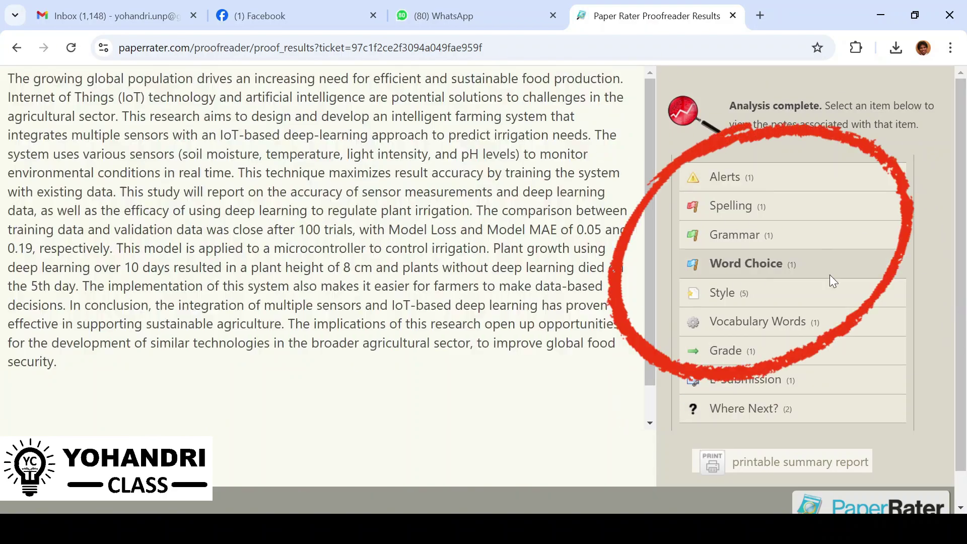
{"action": "left_click", "coordinate": [727, 181]}
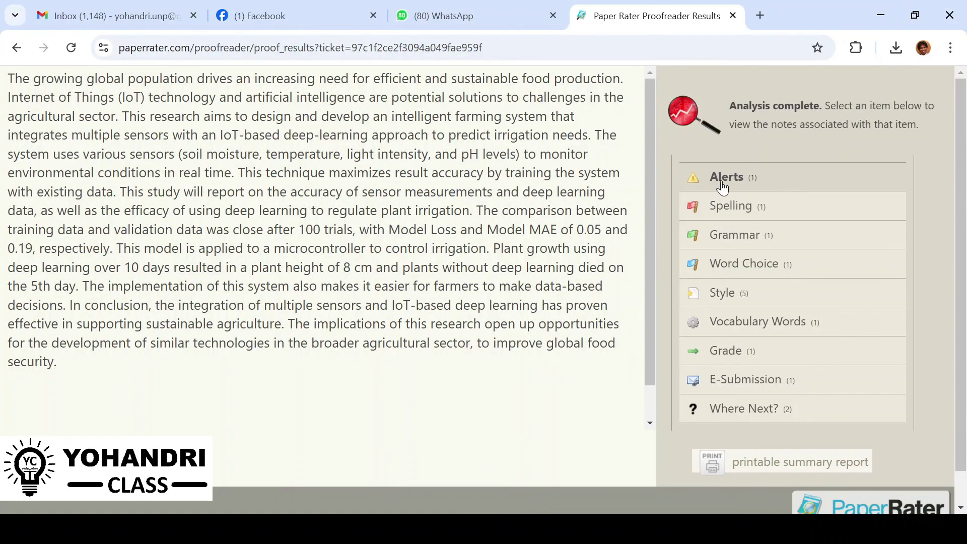
{"action": "left_click", "coordinate": [737, 217]}
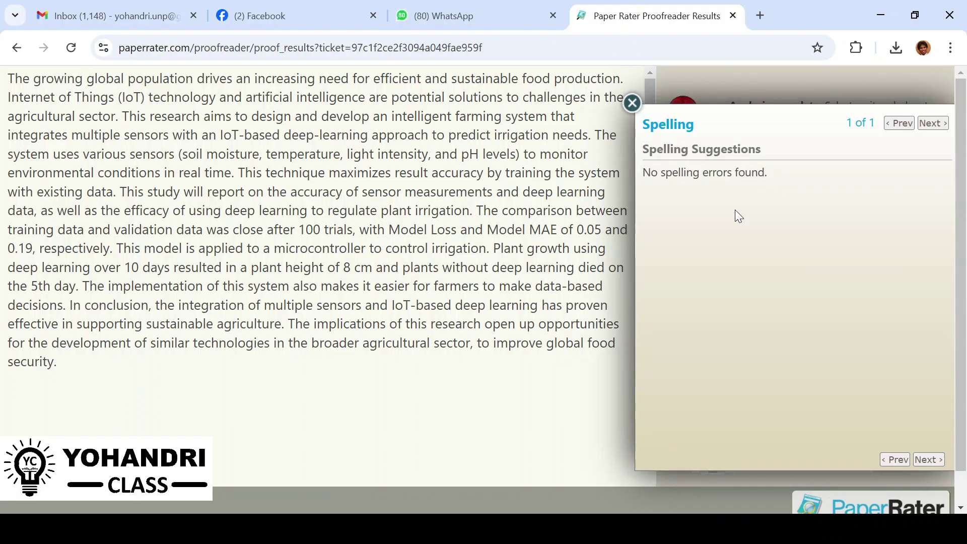
{"action": "left_click", "coordinate": [633, 104]}
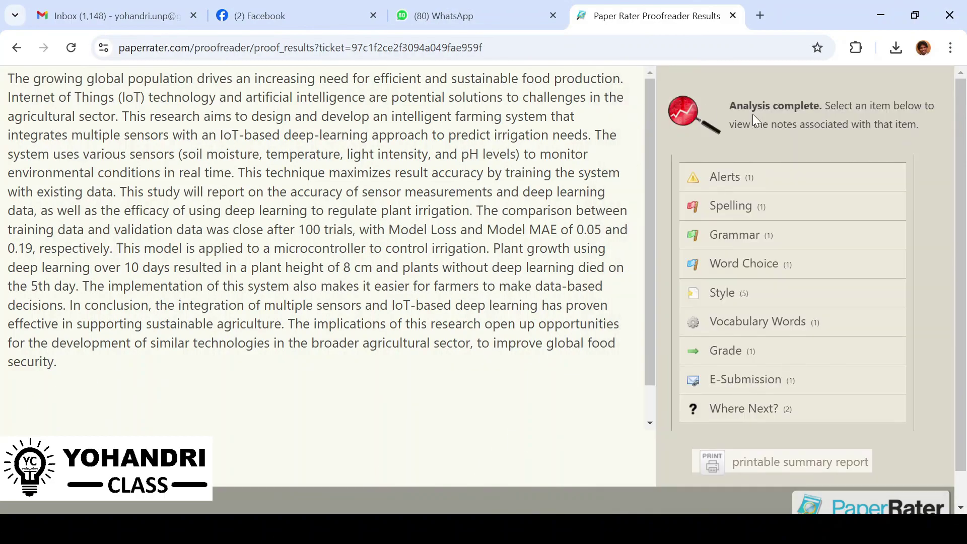
Review the report's Grammar and Word Choice notes.
{"action": "left_click", "coordinate": [733, 241]}
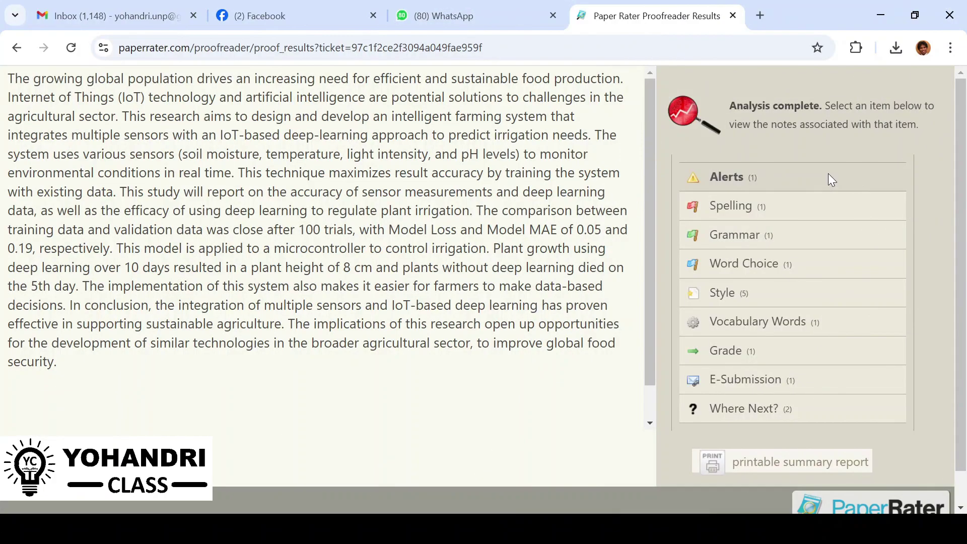
{"action": "left_click", "coordinate": [747, 269]}
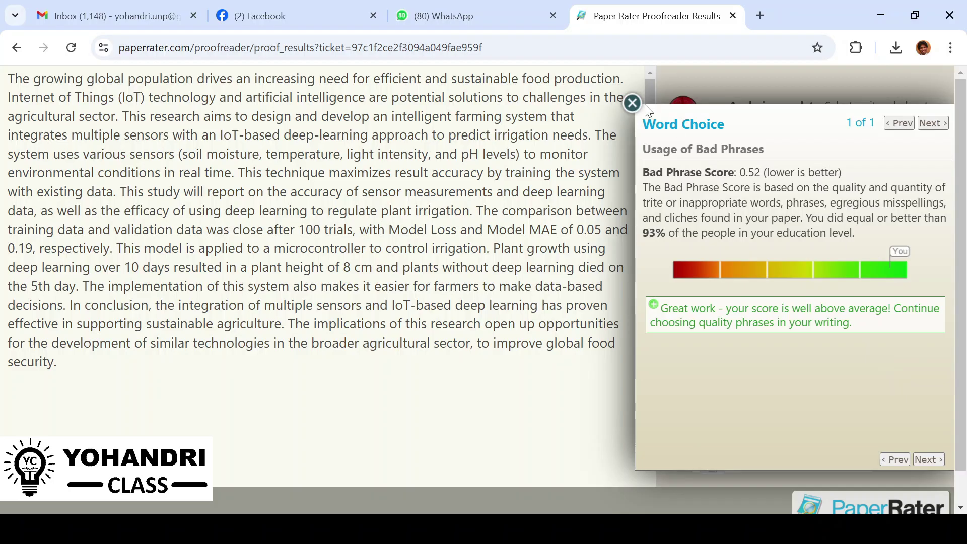
{"action": "left_click", "coordinate": [632, 103]}
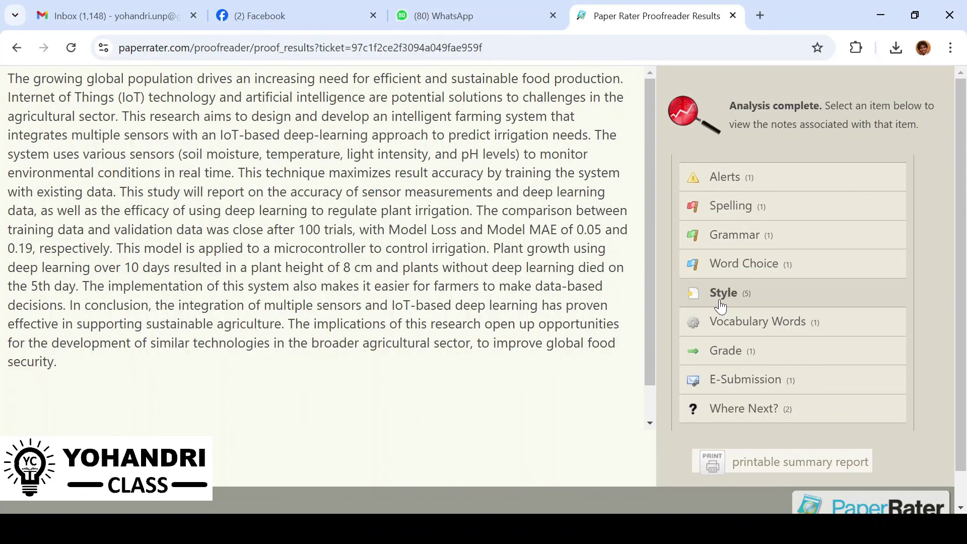
Review the Style notes on transitional phrases and highlight the detected phrase "In conclusion" in the analysed text.
{"action": "left_click", "coordinate": [721, 298]}
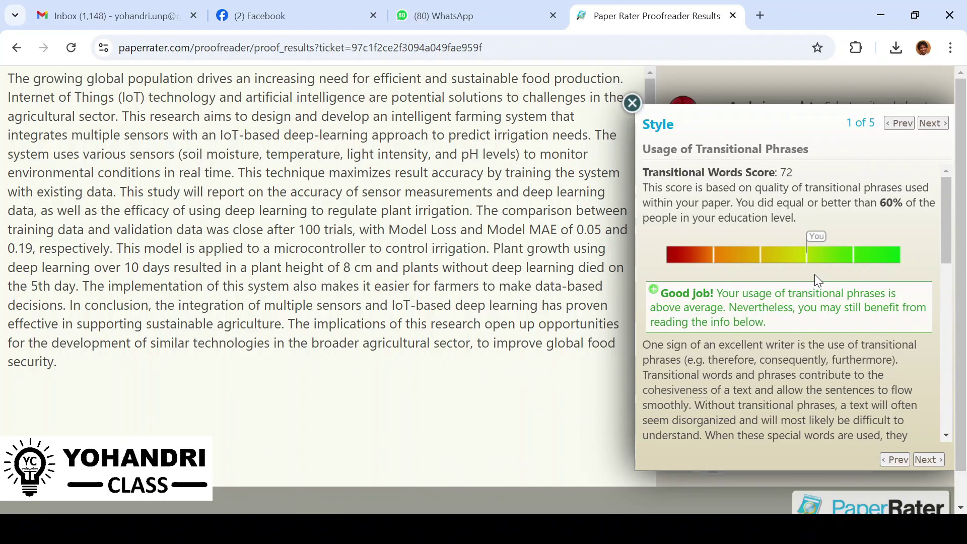
{"action": "scroll", "coordinate": [814, 276], "scroll_direction": "down", "scroll_amount": 1}
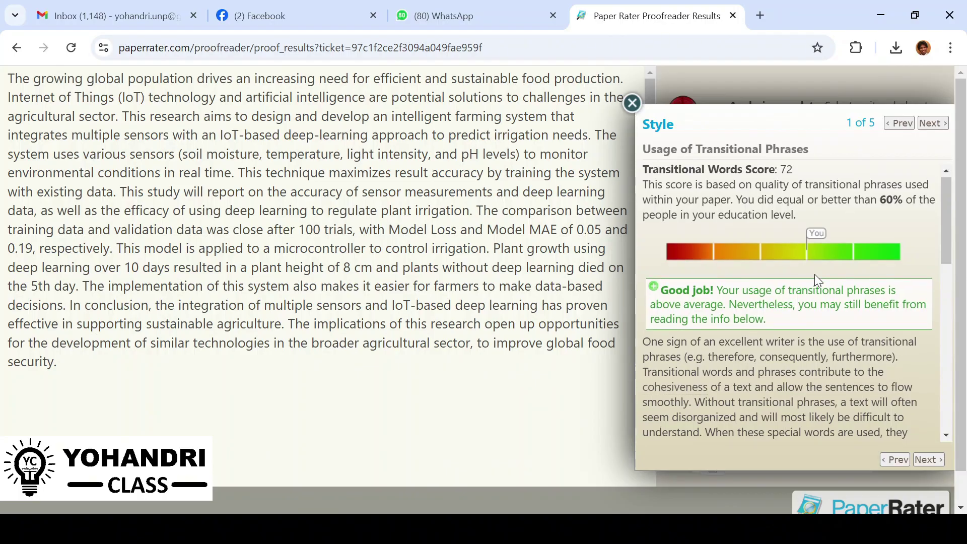
{"action": "scroll", "coordinate": [814, 274], "scroll_direction": "up", "scroll_amount": 1}
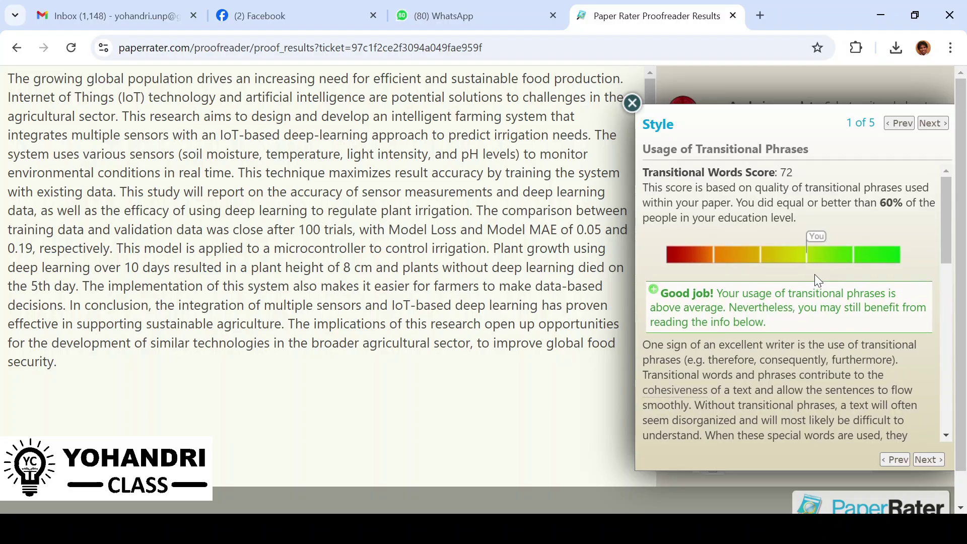
{"action": "scroll", "coordinate": [815, 274], "scroll_direction": "down", "scroll_amount": 3}
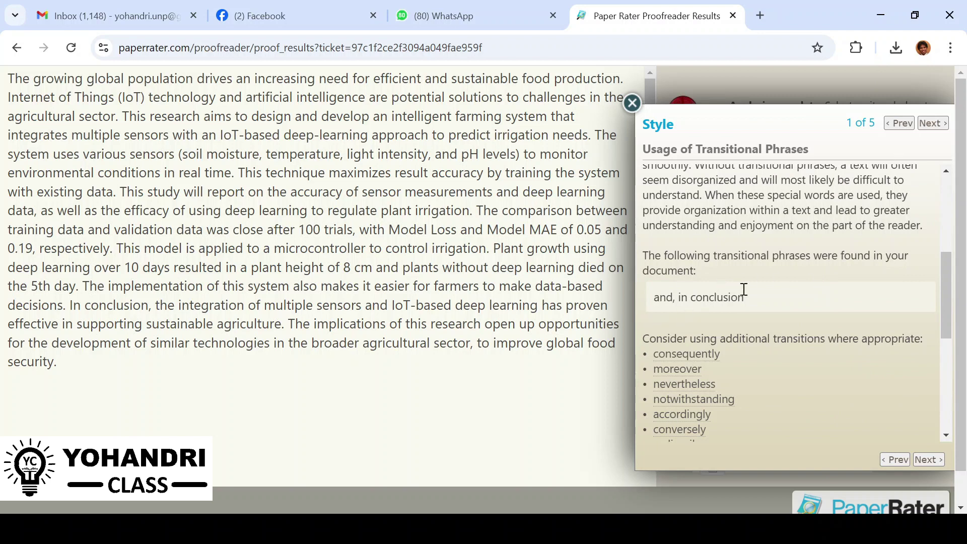
{"action": "left_click_drag", "start_coordinate": [750, 292], "coordinate": [664, 297]}
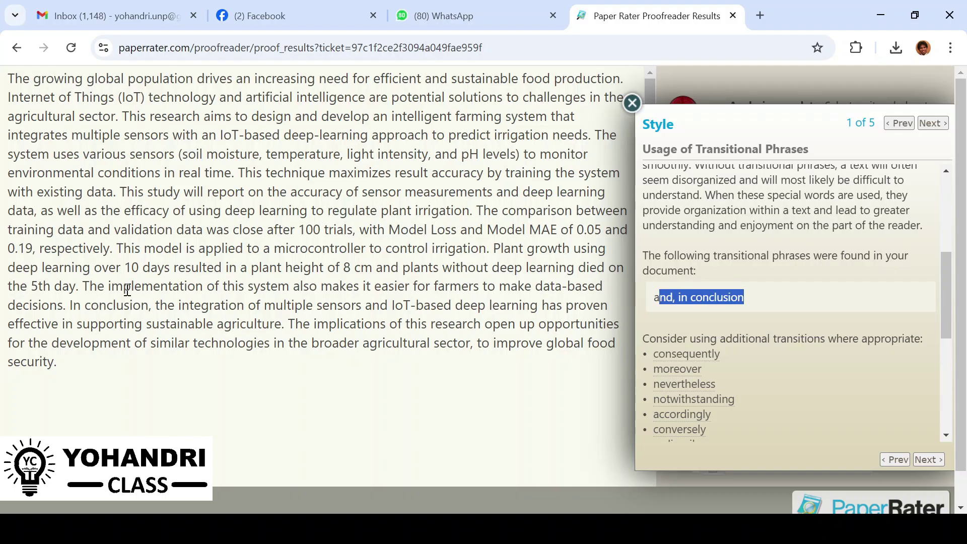
{"action": "left_click_drag", "start_coordinate": [71, 305], "coordinate": [153, 305]}
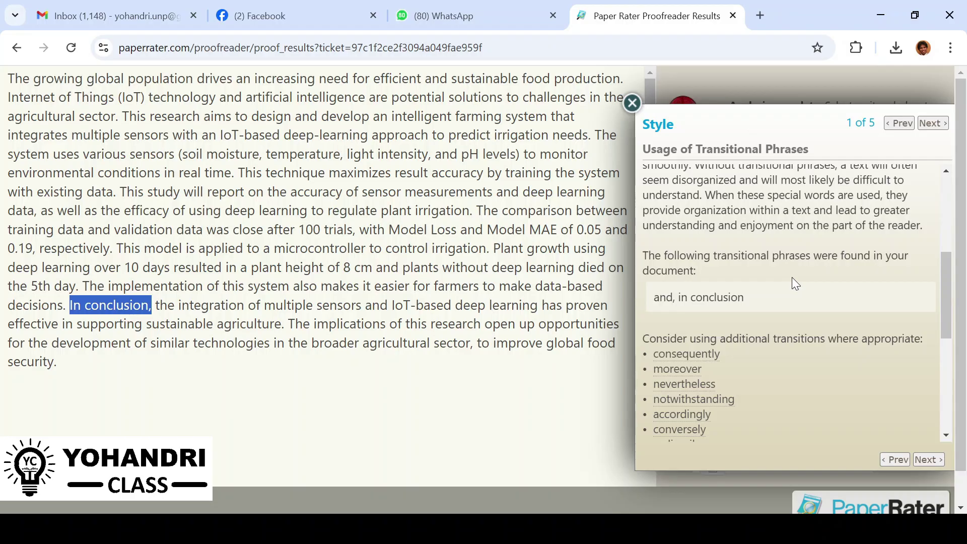
Read the suggested additional transitions and the advice on where transitional phrases may be used in a text.
{"action": "scroll", "coordinate": [792, 278], "scroll_direction": "down", "scroll_amount": 1}
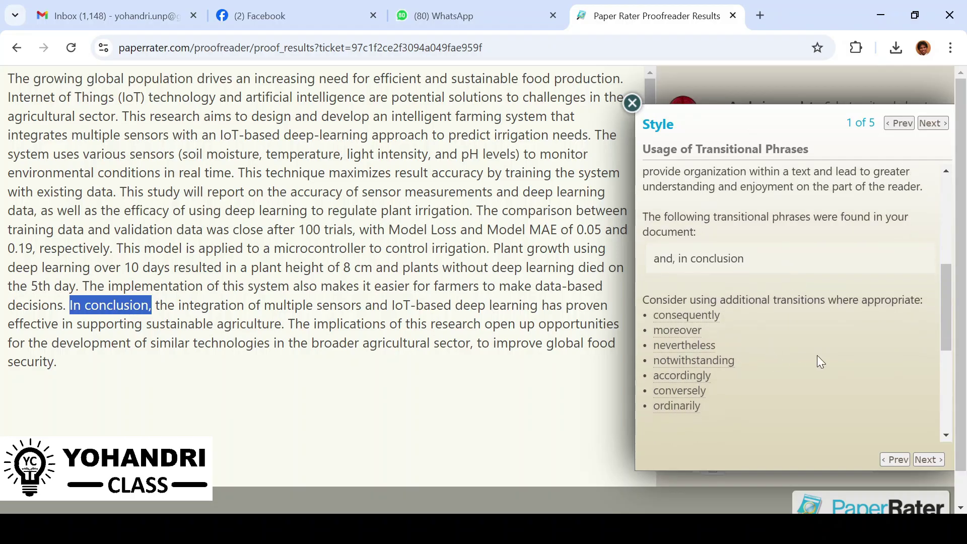
{"action": "scroll", "coordinate": [871, 346], "scroll_direction": "down", "scroll_amount": 1}
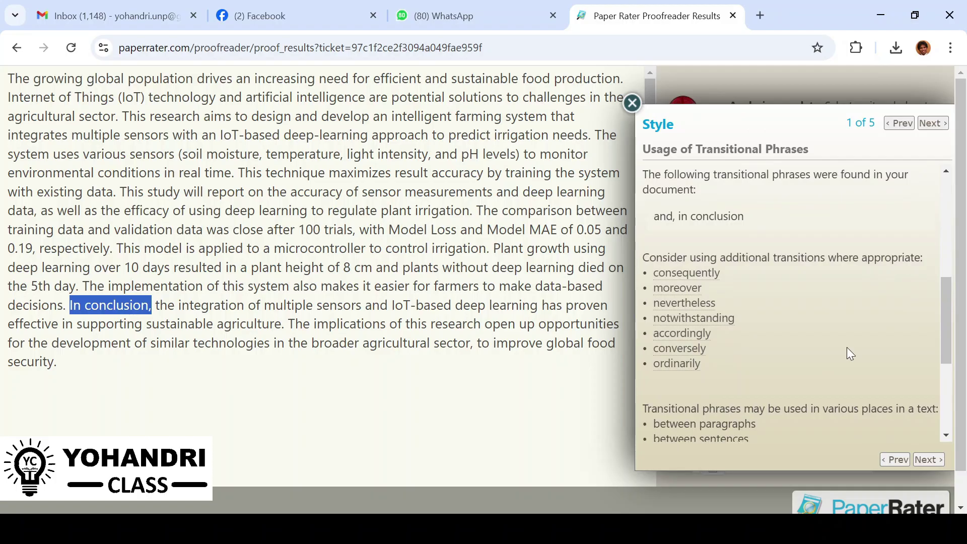
{"action": "scroll", "coordinate": [838, 355], "scroll_direction": "down", "scroll_amount": 4}
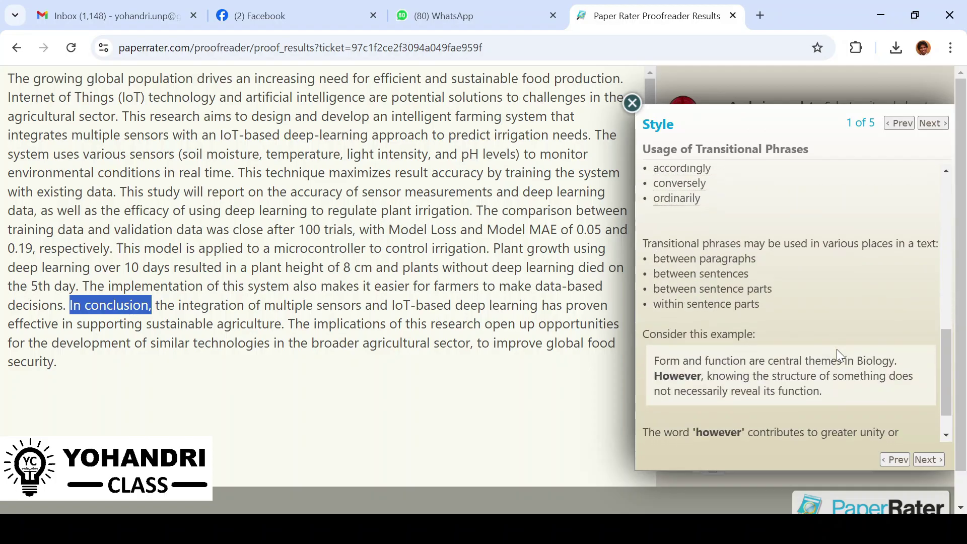
{"action": "scroll", "coordinate": [838, 354], "scroll_direction": "up", "scroll_amount": 3}
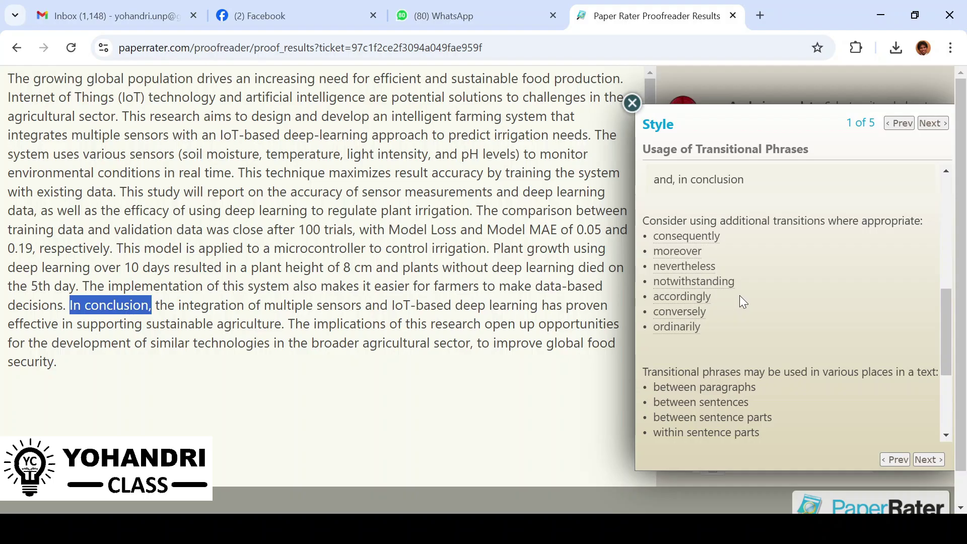
Recheck the suggested transitions in the Usage of Transitional Phrases note and go back to its Transitional Words Score.
{"action": "scroll", "coordinate": [757, 284], "scroll_direction": "up", "scroll_amount": 1}
{"action": "scroll", "coordinate": [757, 283], "scroll_direction": "down", "scroll_amount": 1}
{"action": "scroll", "coordinate": [761, 291], "scroll_direction": "down", "scroll_amount": 1}
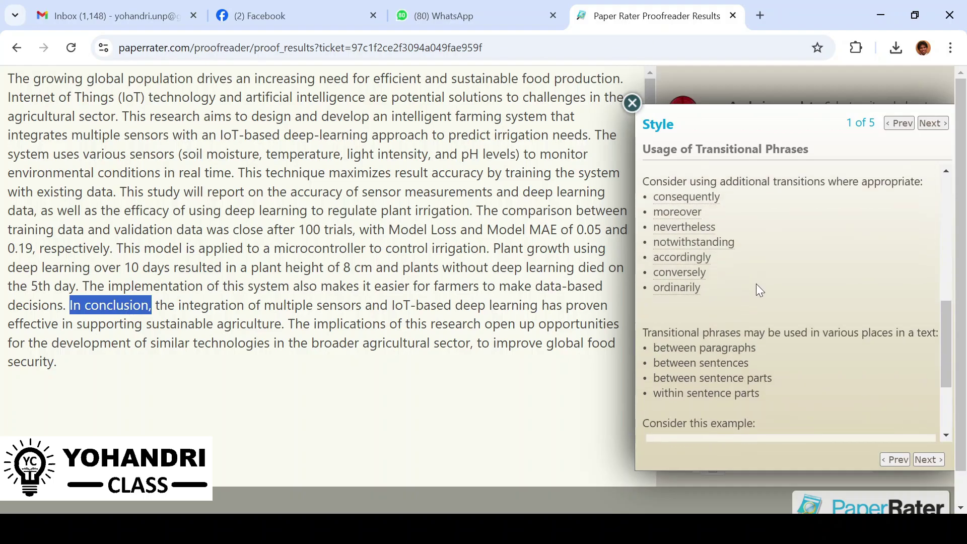
{"action": "scroll", "coordinate": [757, 283], "scroll_direction": "up", "scroll_amount": 2}
{"action": "scroll", "coordinate": [757, 283], "scroll_direction": "down", "scroll_amount": 1}
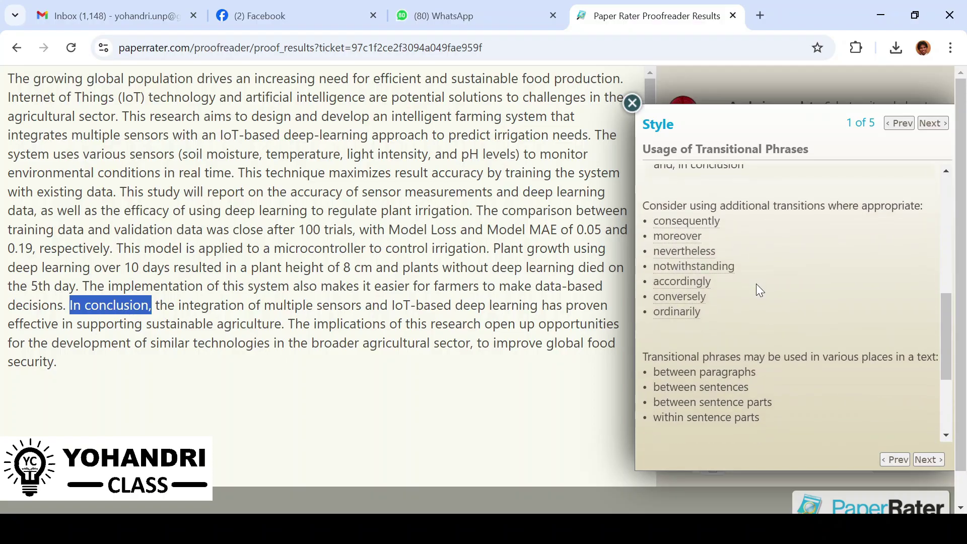
{"action": "scroll", "coordinate": [758, 290], "scroll_direction": "up", "scroll_amount": 6}
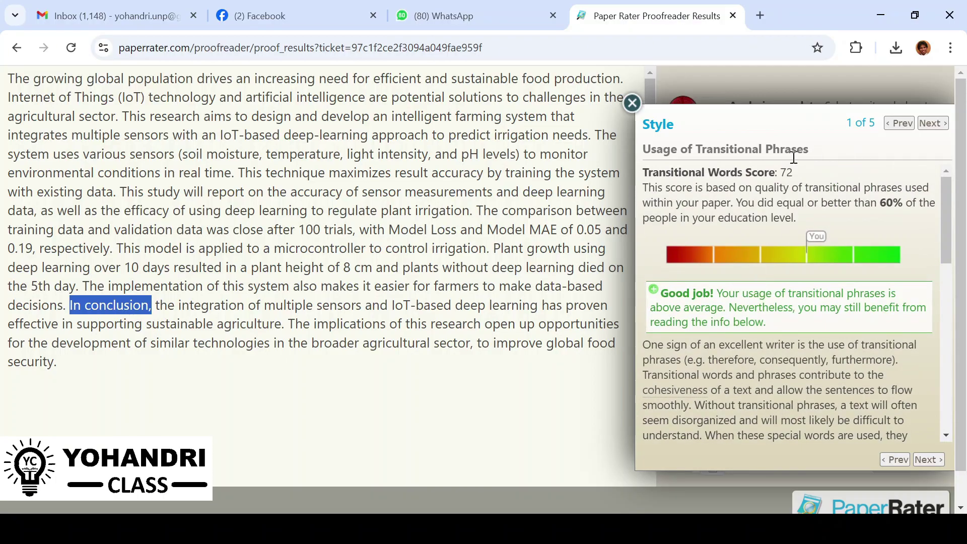
Review the remaining Style notes, including Readability Indices and Passive Voice, and close the Style notes.
{"action": "left_click", "coordinate": [940, 130]}
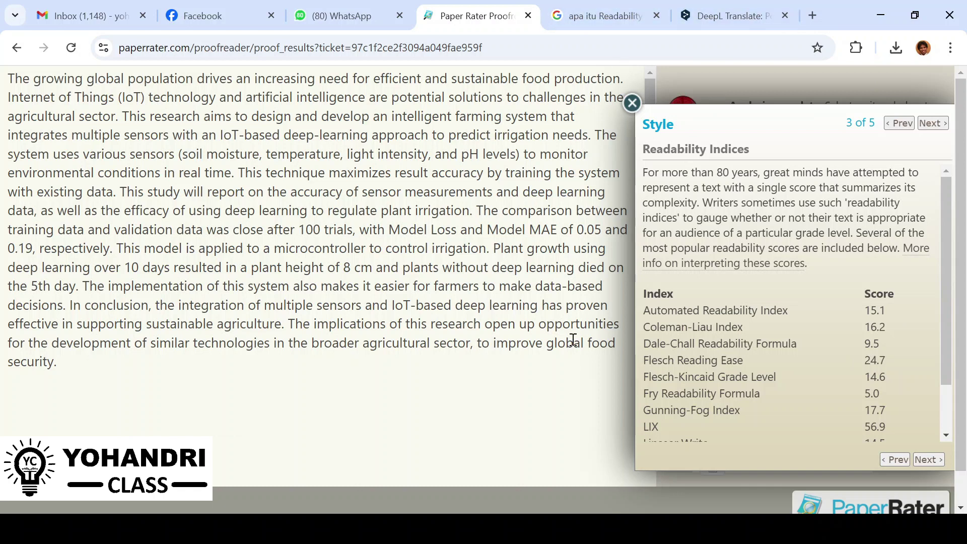
{"action": "left_click", "coordinate": [932, 124]}
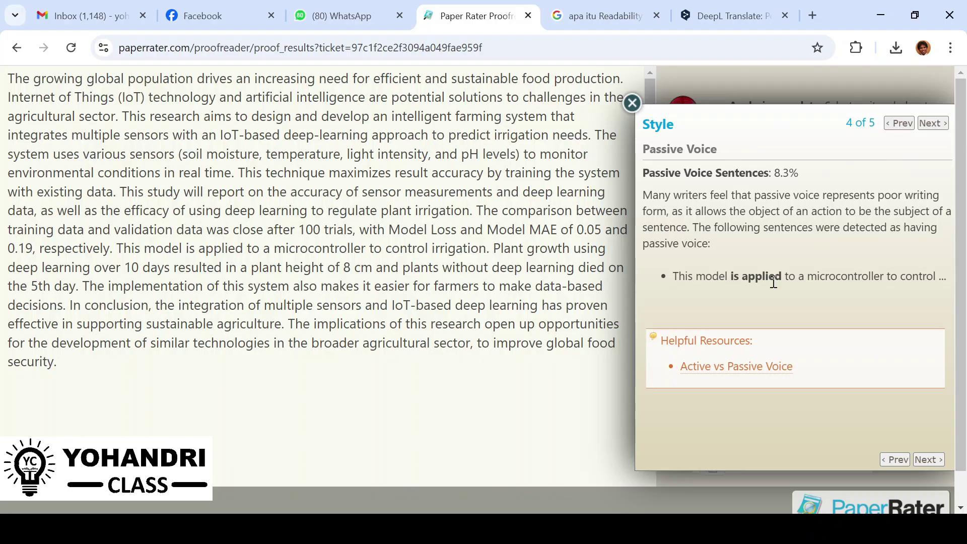
{"action": "left_click", "coordinate": [942, 125]}
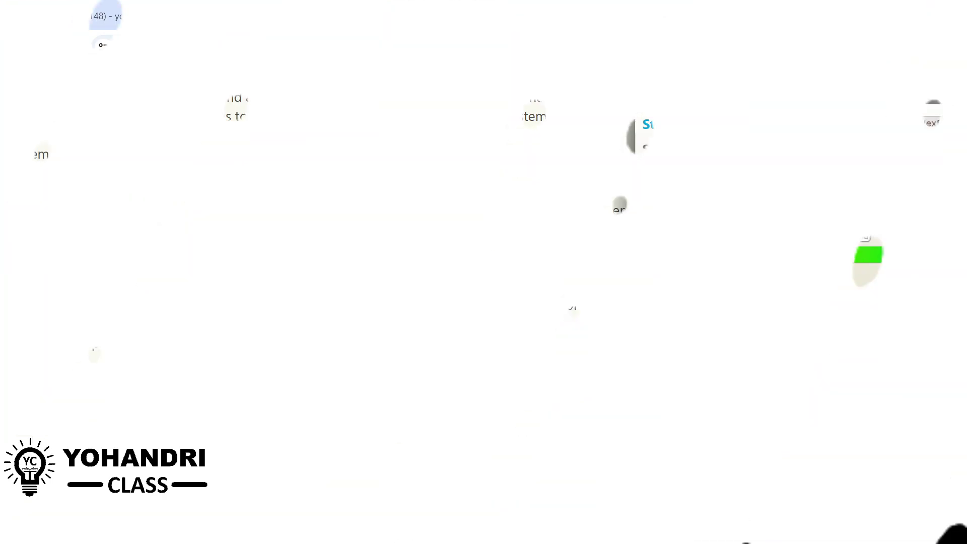
{"action": "left_click", "coordinate": [632, 103]}
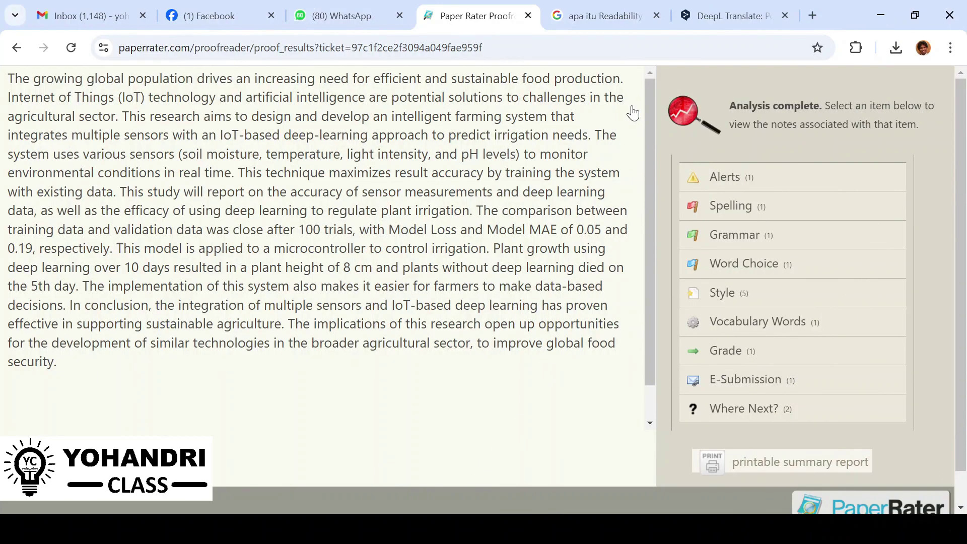
Review the Vocabulary Words note on academic vocabulary usage and view the Auto Grader's grade for the paper.
{"action": "left_click", "coordinate": [741, 322]}
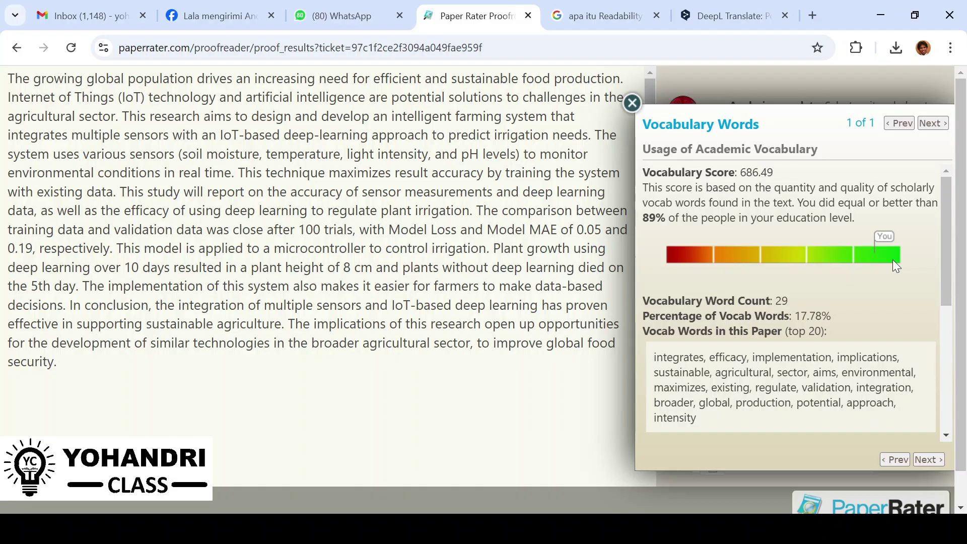
{"action": "scroll", "coordinate": [806, 243], "scroll_direction": "down", "scroll_amount": 3}
{"action": "left_click", "coordinate": [633, 105]}
{"action": "left_click", "coordinate": [737, 354]}
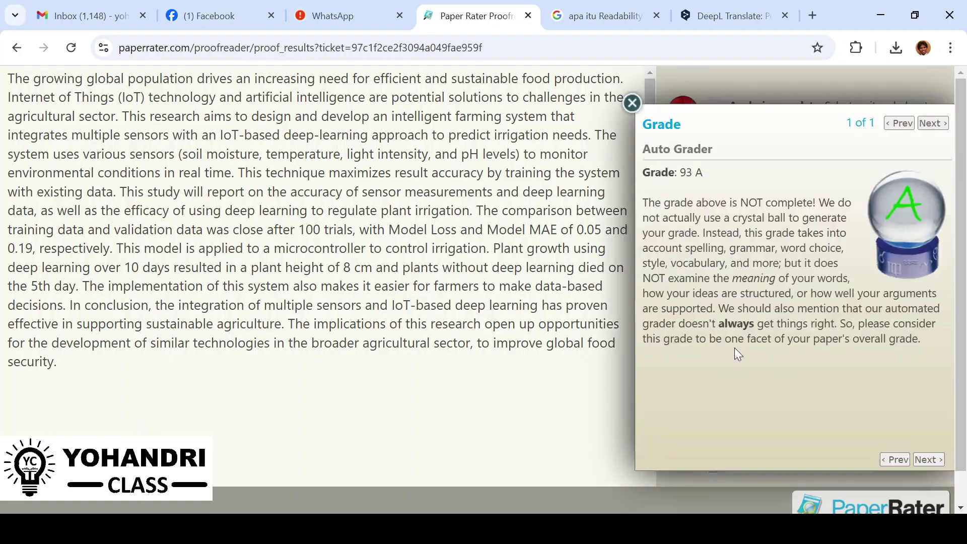